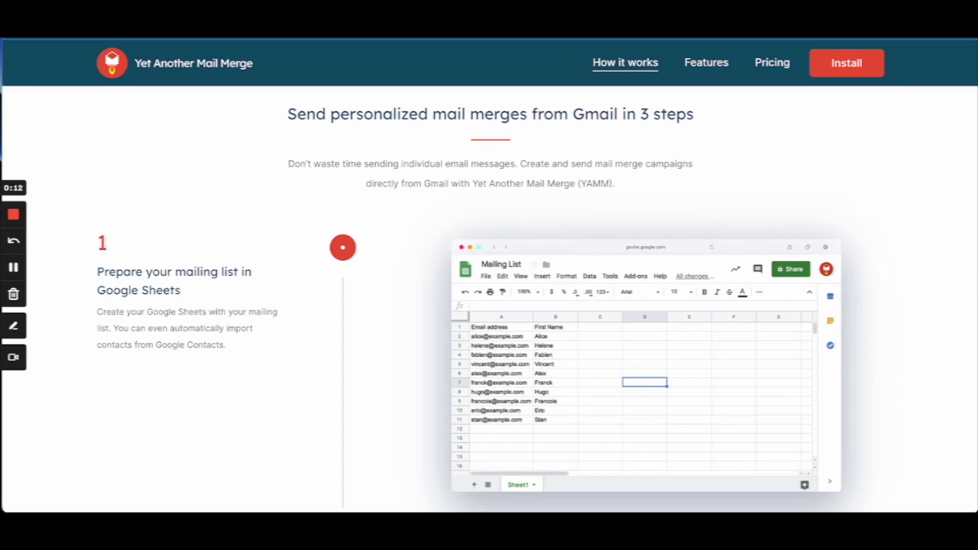
Scroll through the Yet Another Mail Merge three-step 'How it works' guide.
scroll(845, 184, up, 3)
scroll(846, 182, down, 2)
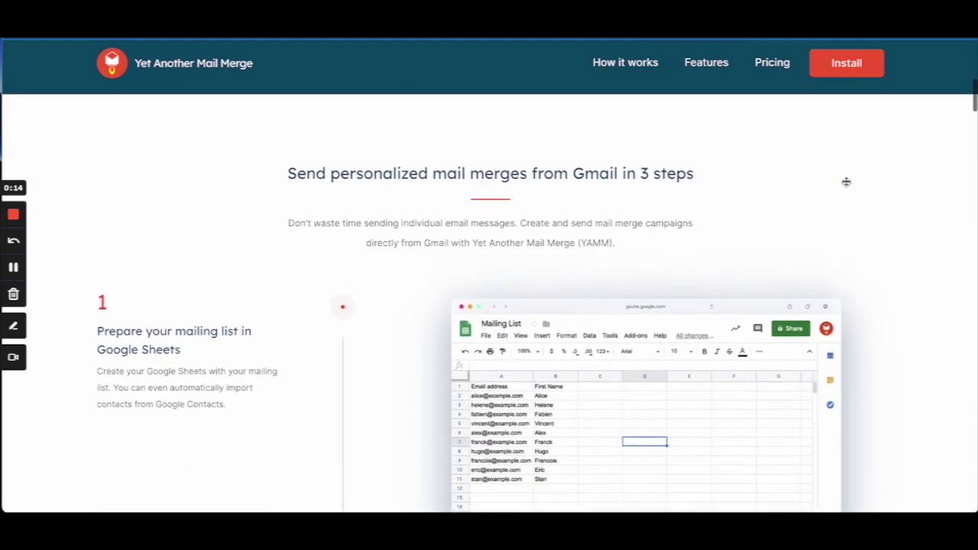
scroll(845, 182, down, 1)
scroll(846, 182, down, 4)
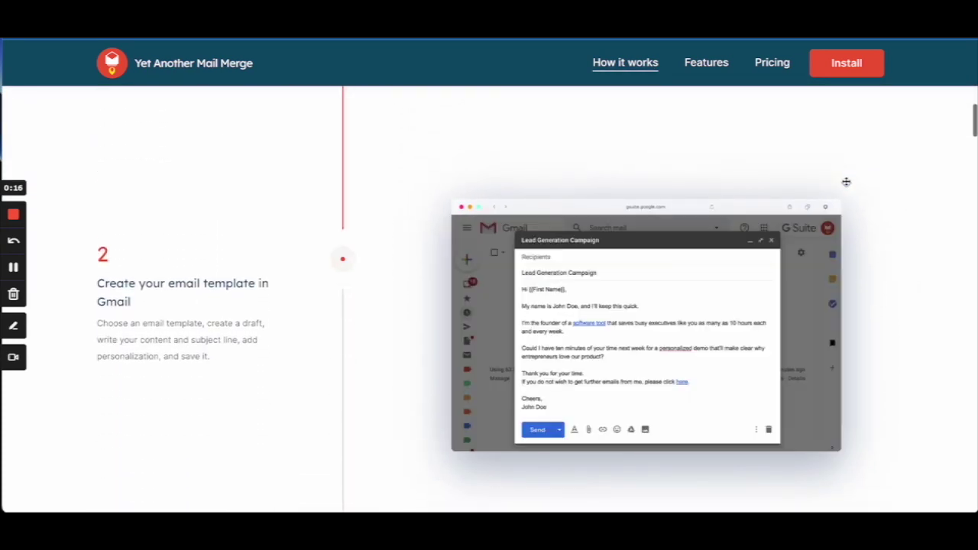
scroll(846, 182, down, 1)
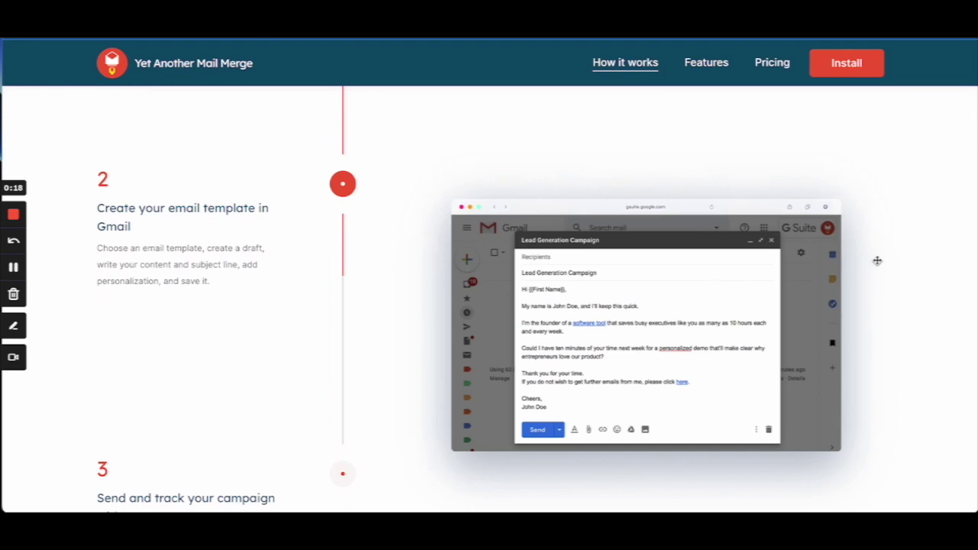
scroll(876, 262, down, 3)
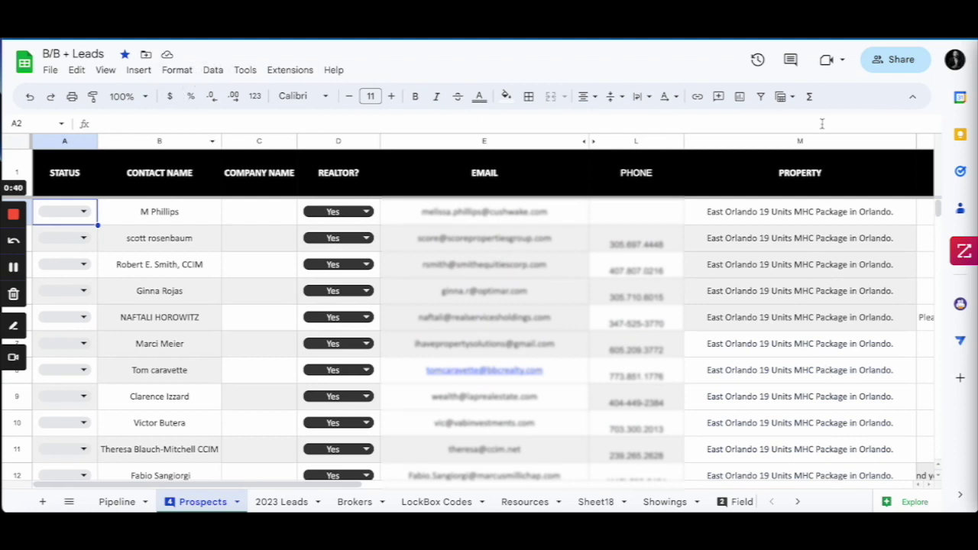
click(802, 143)
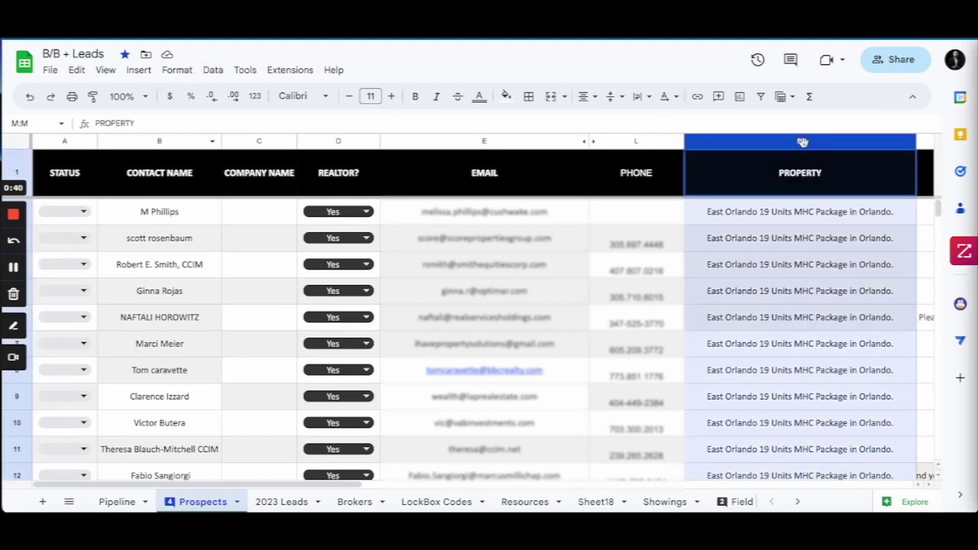
click(212, 71)
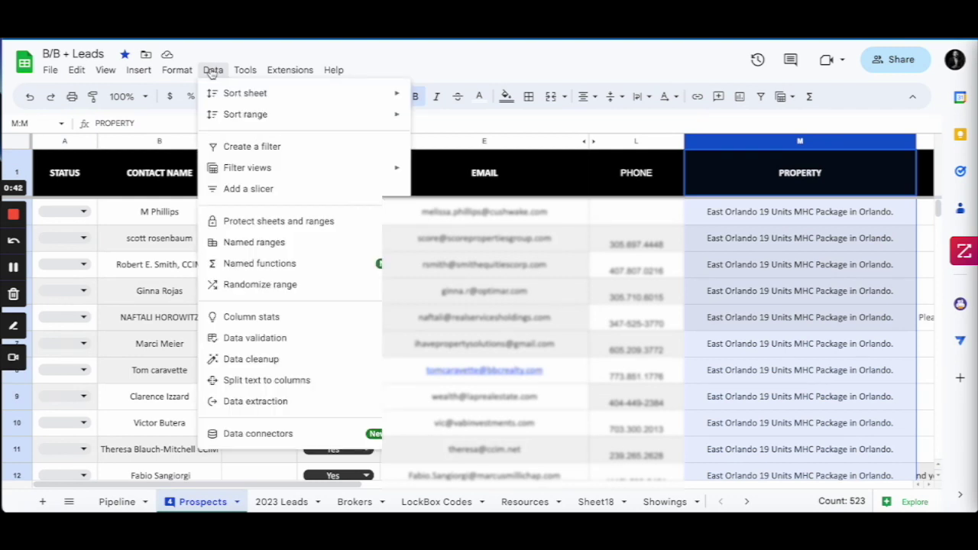
click(298, 148)
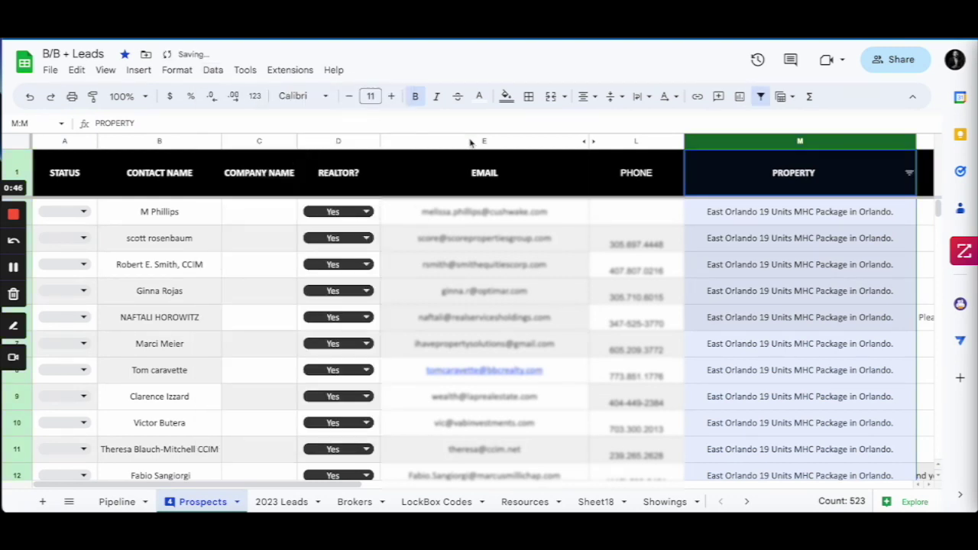
click(908, 174)
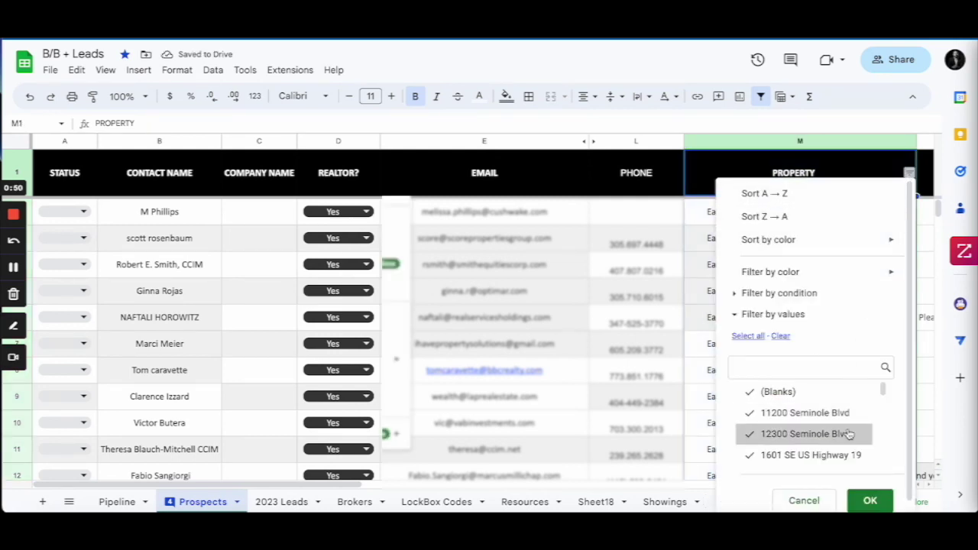
click(780, 336)
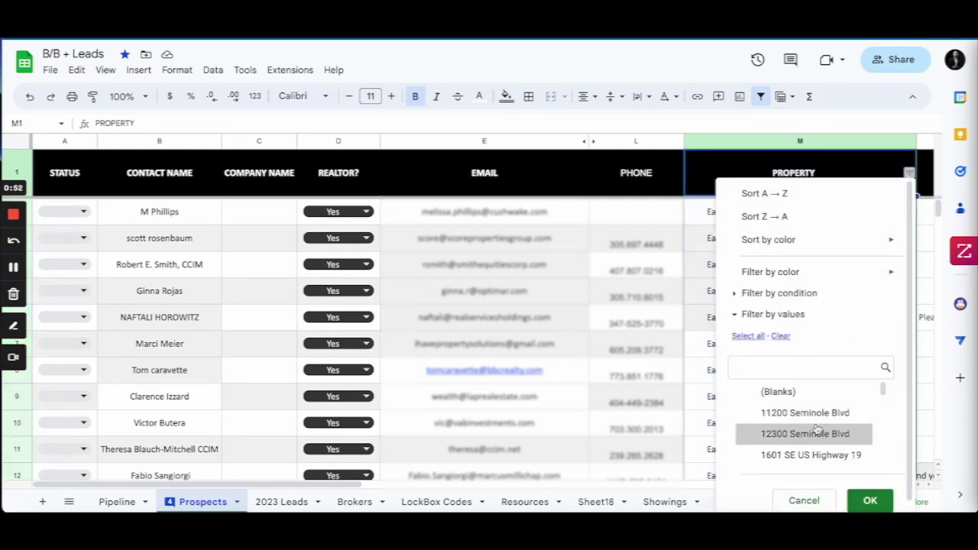
scroll(816, 431, down, 1)
scroll(816, 430, down, 1)
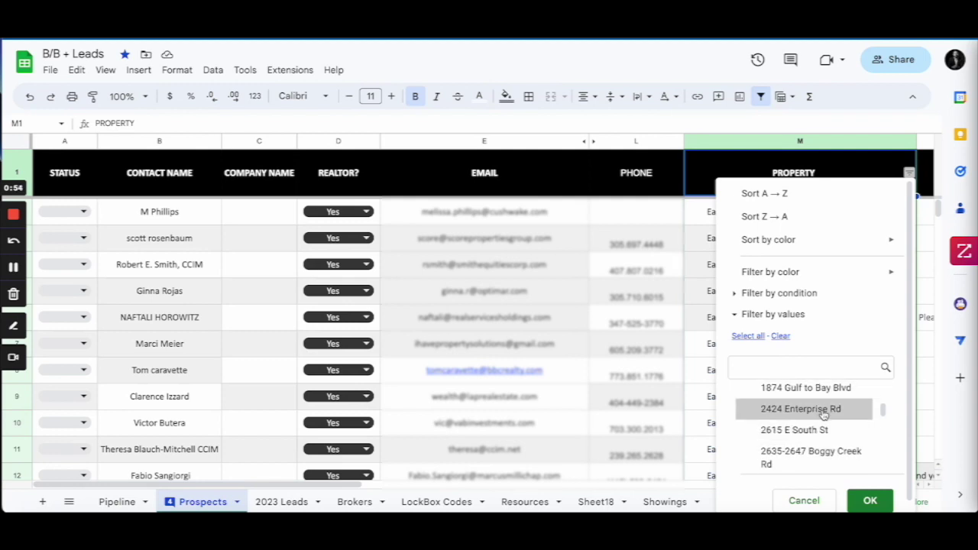
click(869, 500)
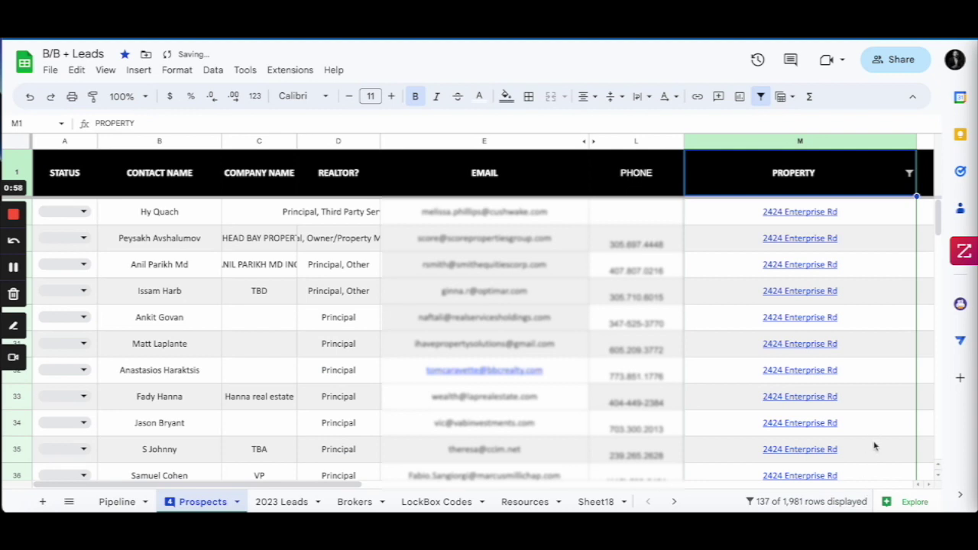
scroll(868, 240, down, 2)
scroll(867, 237, up, 2)
Copy the filtered prospects' emails and names and paste them starting at A2 of Sheet20.
mouse_move(688, 296)
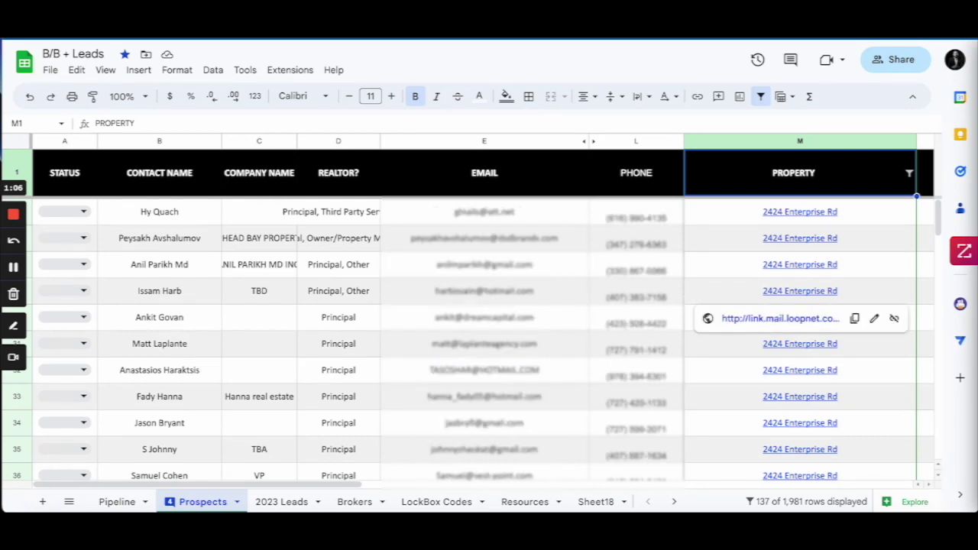
drag(483, 212, 484, 477)
key(shift+Left)
key(shift+Left)
key(shift+Left)
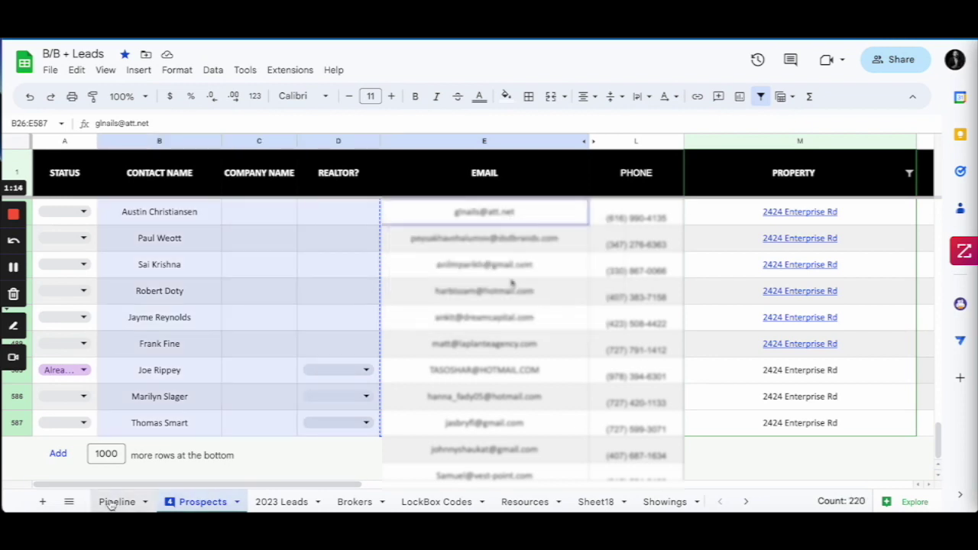
click(112, 502)
click(80, 176)
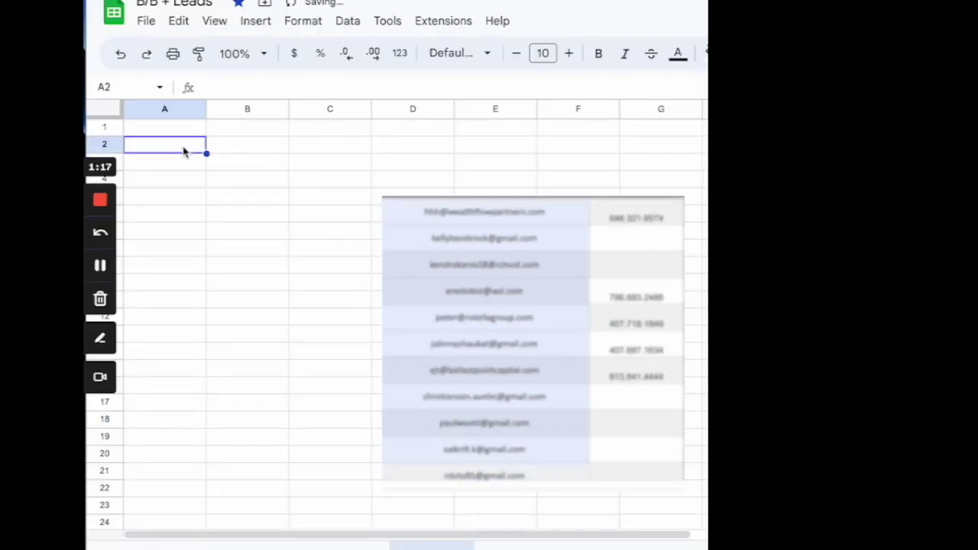
key(ctrl+v)
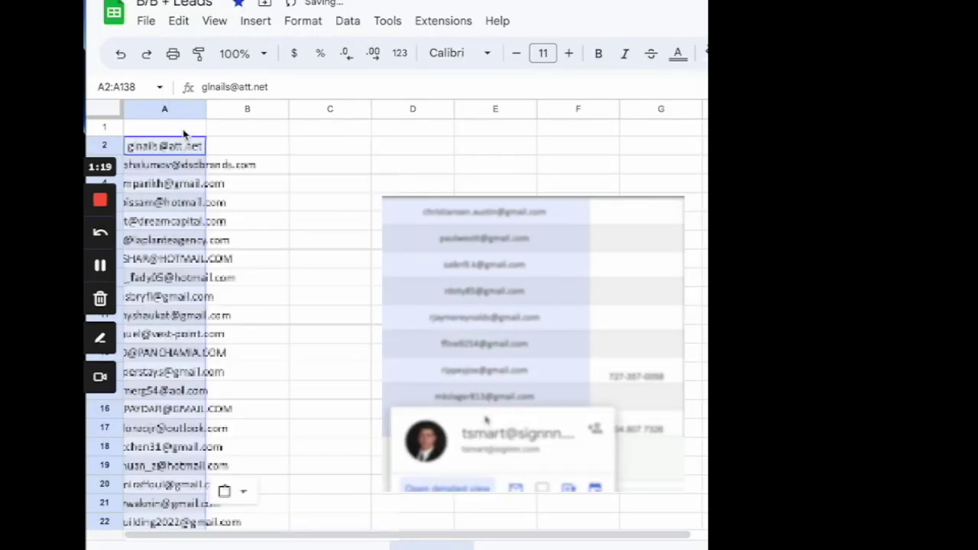
Add an EMAIL header in A1 and widen column A to fit the addresses.
click(183, 135)
text(EMAIL)
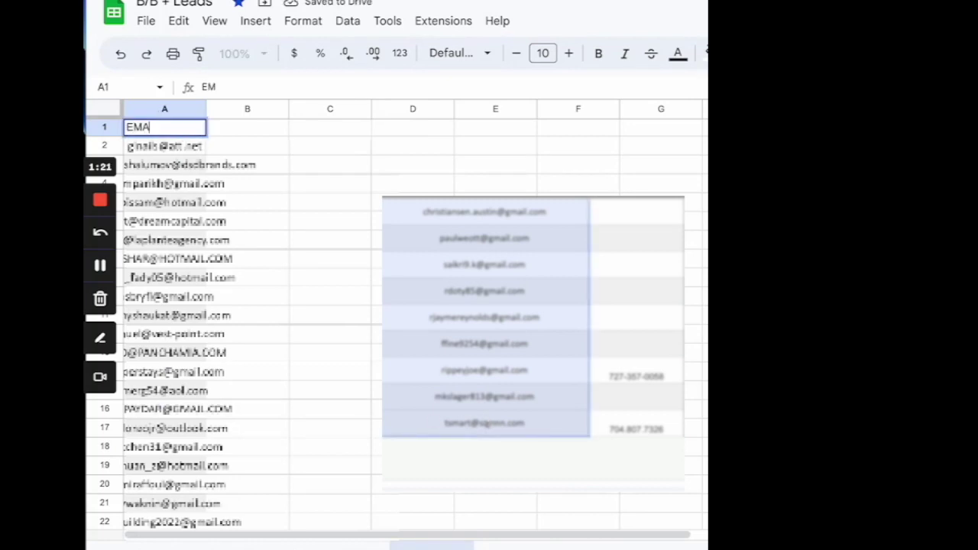
click(348, 191)
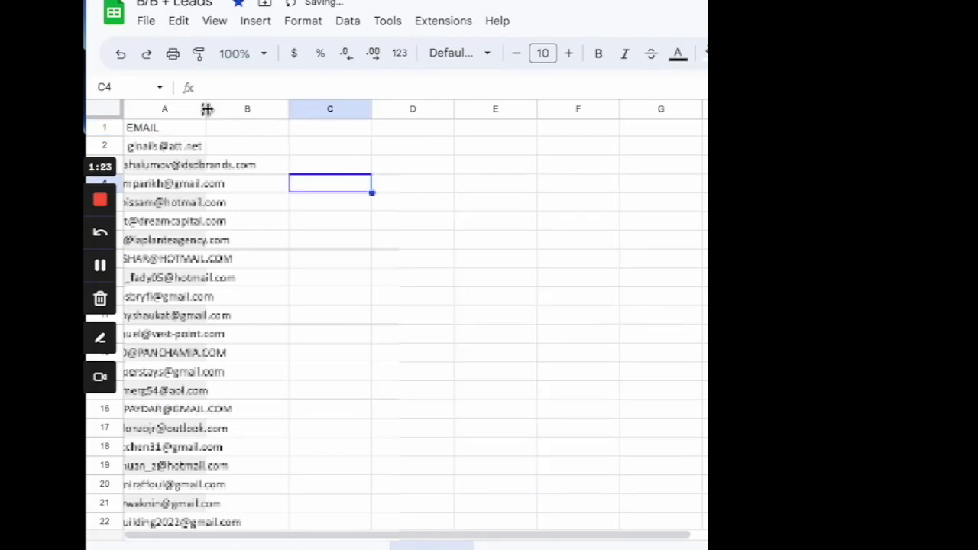
drag(206, 109, 293, 109)
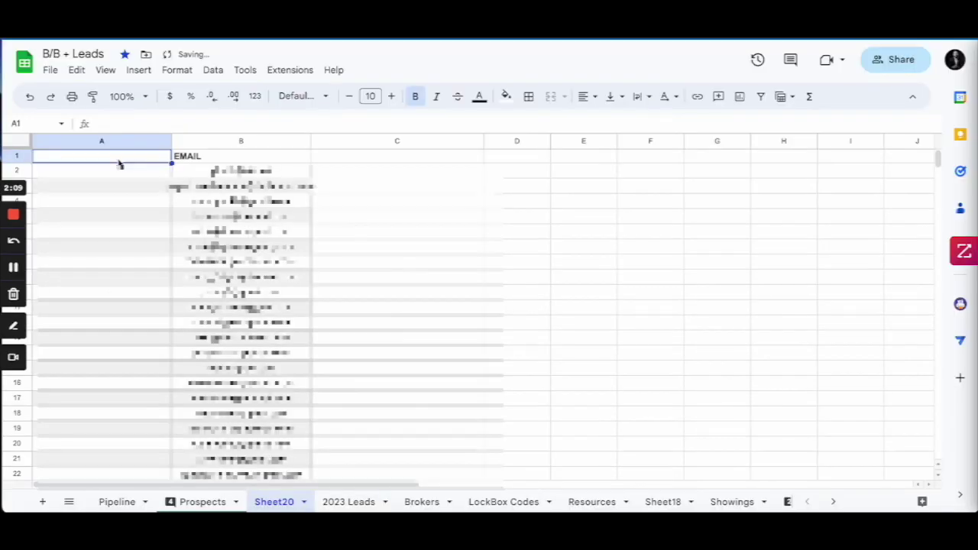
Add a NAME header and paste the prospect names beneath it.
click(117, 155)
text(NAME)
key(Return)
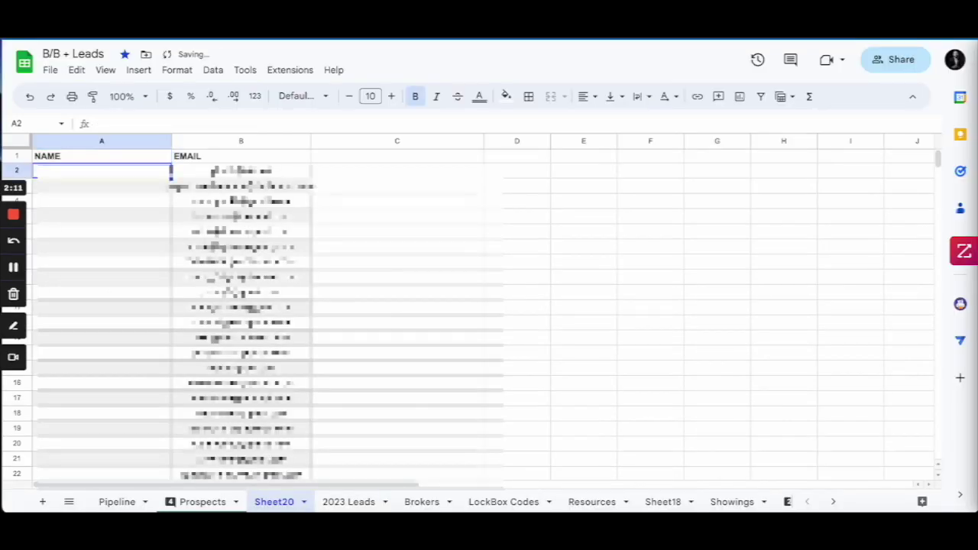
key(ctrl+v)
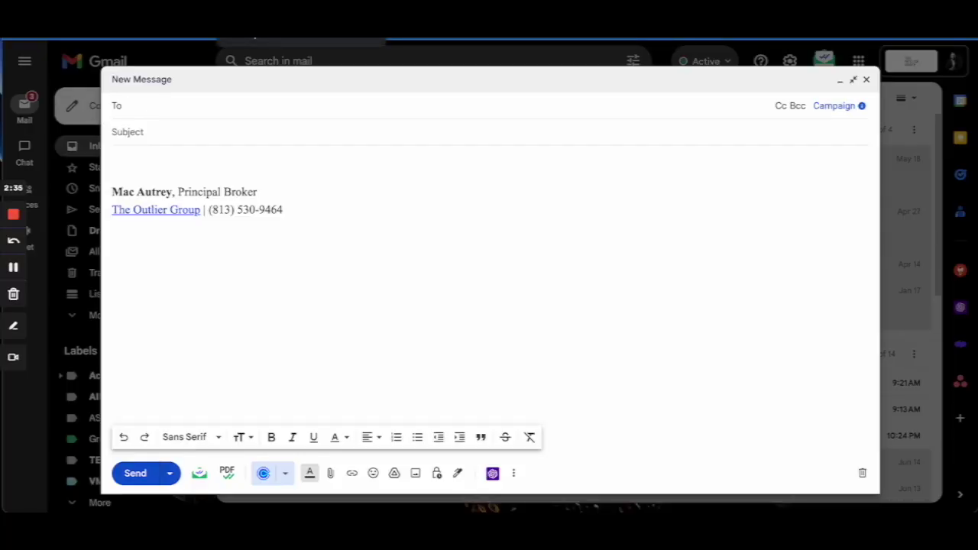
key(ctrl+Tab)
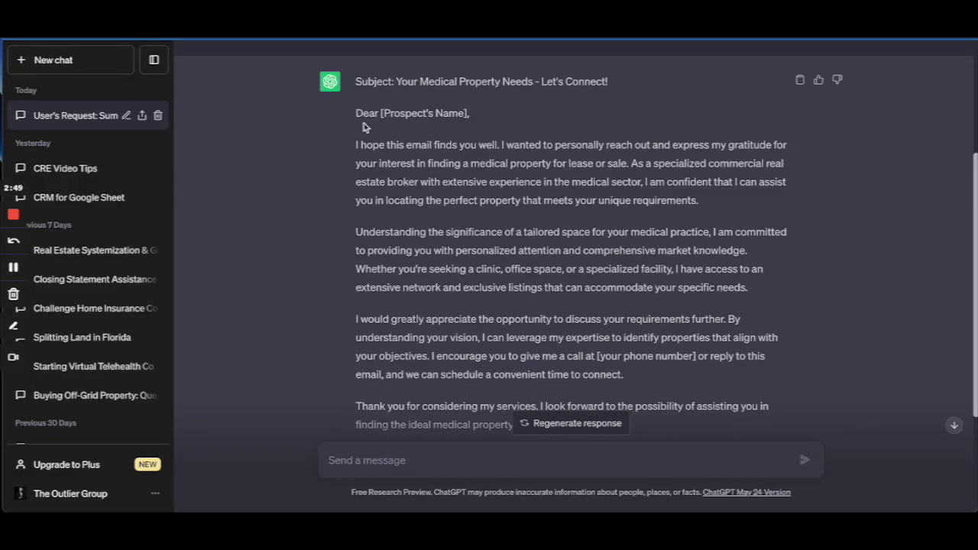
Copy ChatGPT's medical-property email text into the body of the new Gmail draft.
drag(364, 123, 480, 406)
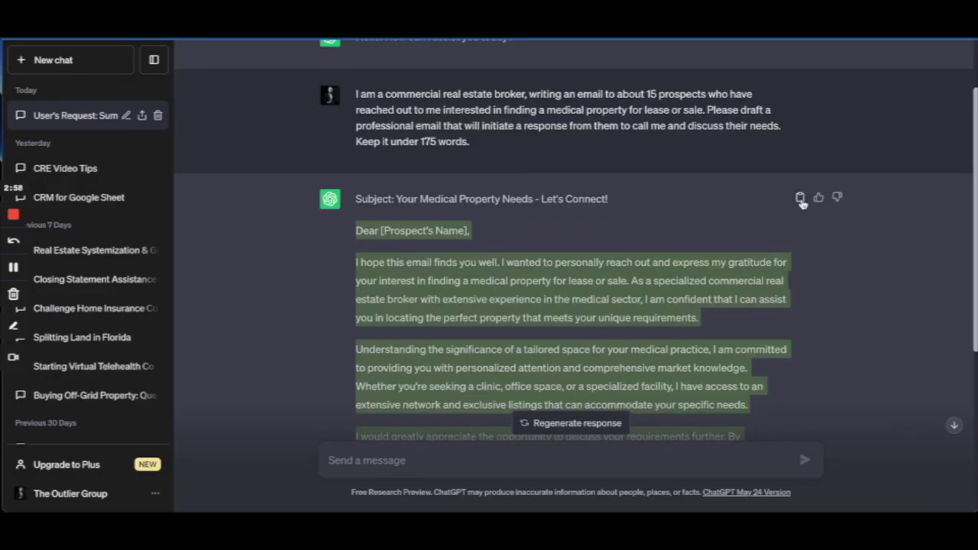
key(ctrl+Tab)
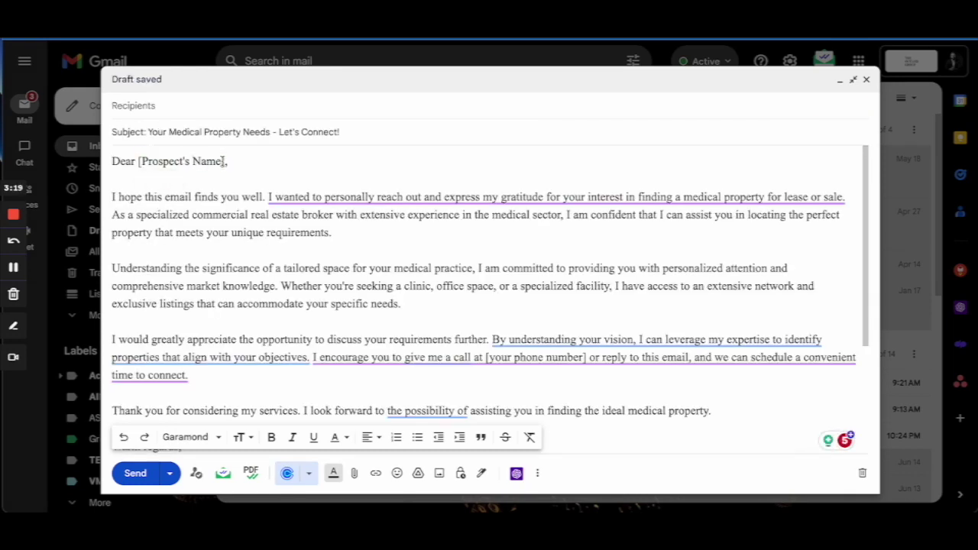
Replace the [Prospect's Name] greeting placeholder with the {{Name}} merge field.
click(195, 161)
drag(195, 161, 139, 160)
key(BackSpace)
text([)
text({{)
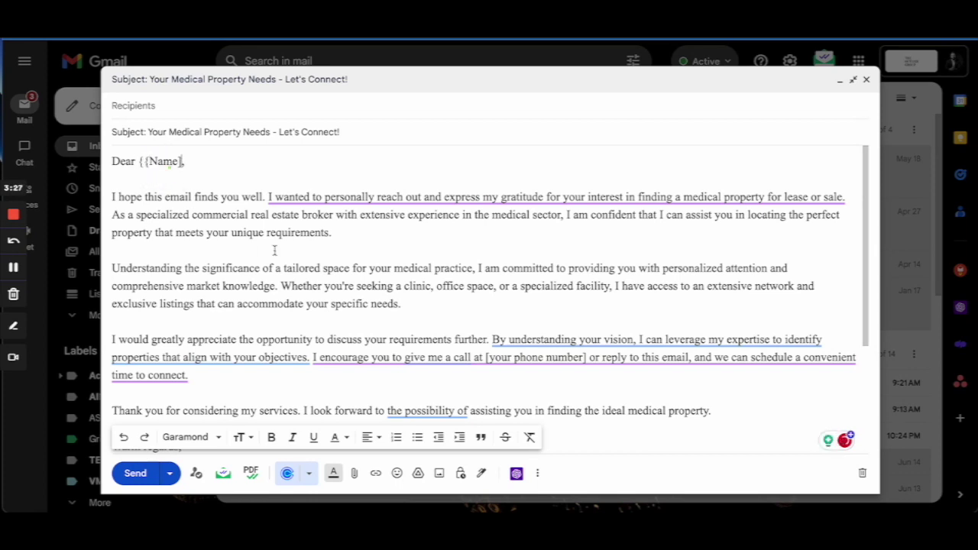
key(BackSpace)
text(}})
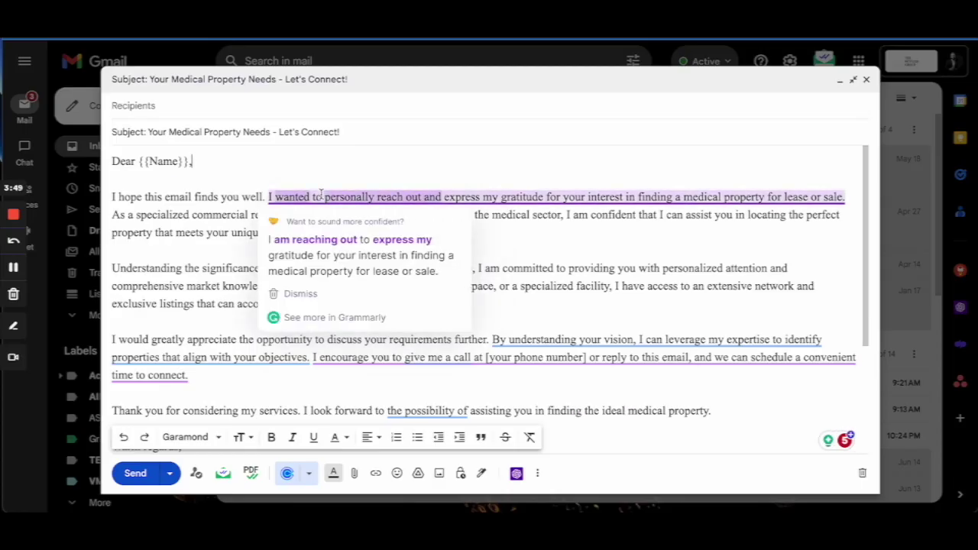
Accept the suggested rewordings and replace [your phone number] with the sender's phone number.
click(351, 239)
click(550, 299)
click(352, 347)
drag(533, 313, 427, 313)
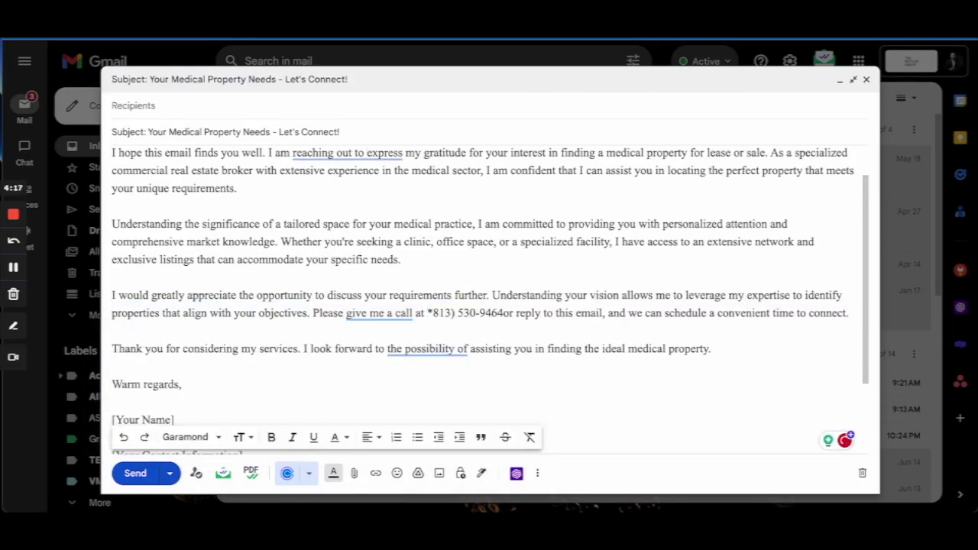
click(405, 352)
Shorten the gratitude phrase to the simpler 'grateful' wording.
scroll(260, 236, up, 1)
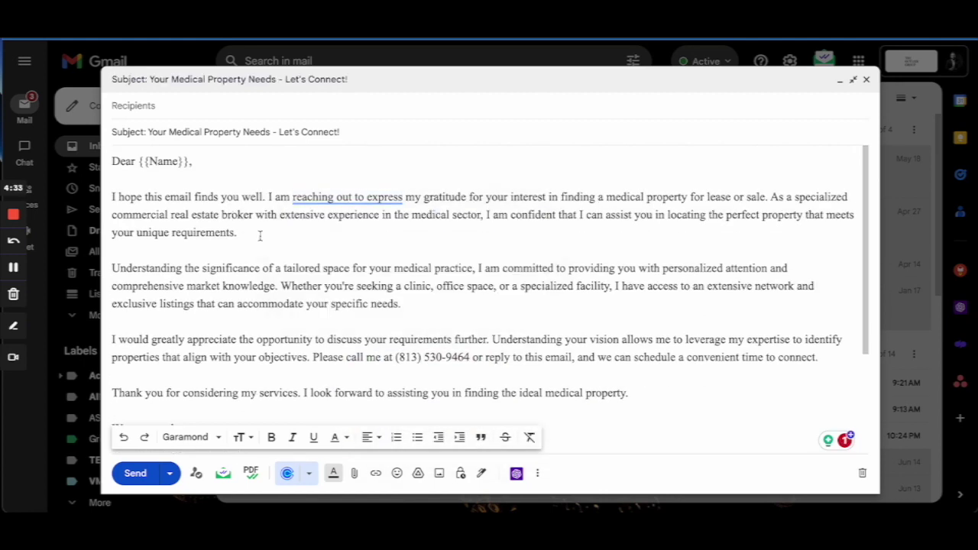
click(348, 198)
click(336, 197)
scroll(410, 334, down, 1)
scroll(193, 161, up, 1)
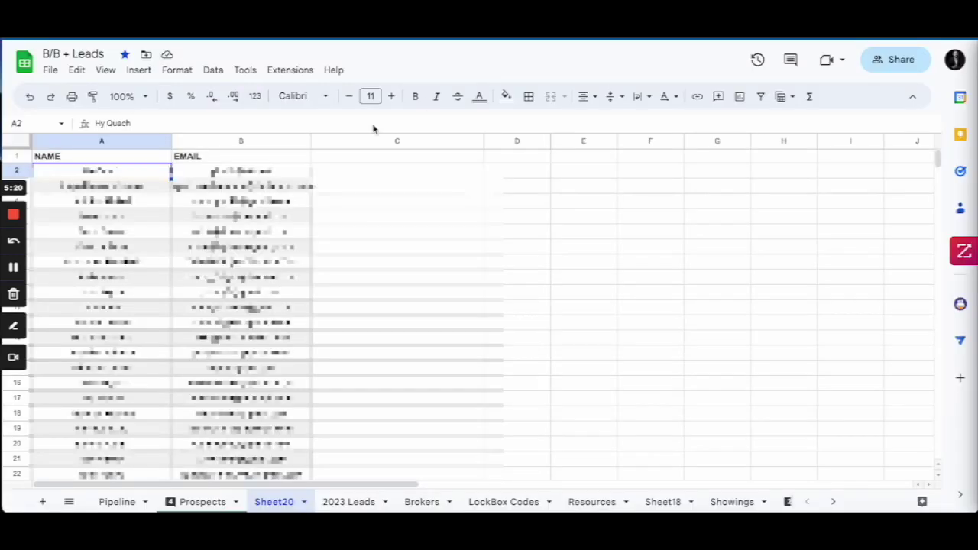
Look through the Extensions menu for Yet Another Mail Merge, then close it.
click(356, 174)
click(280, 70)
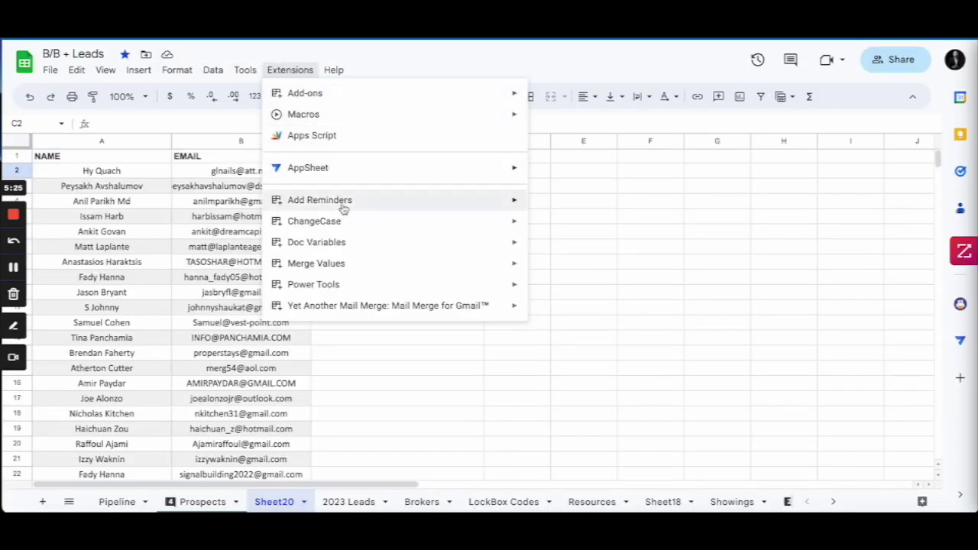
mouse_move(354, 251)
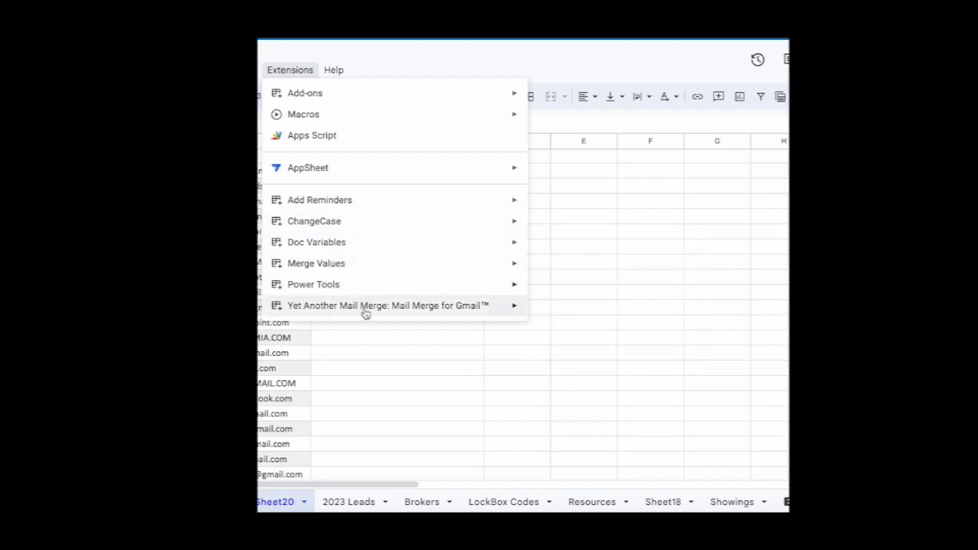
mouse_move(365, 311)
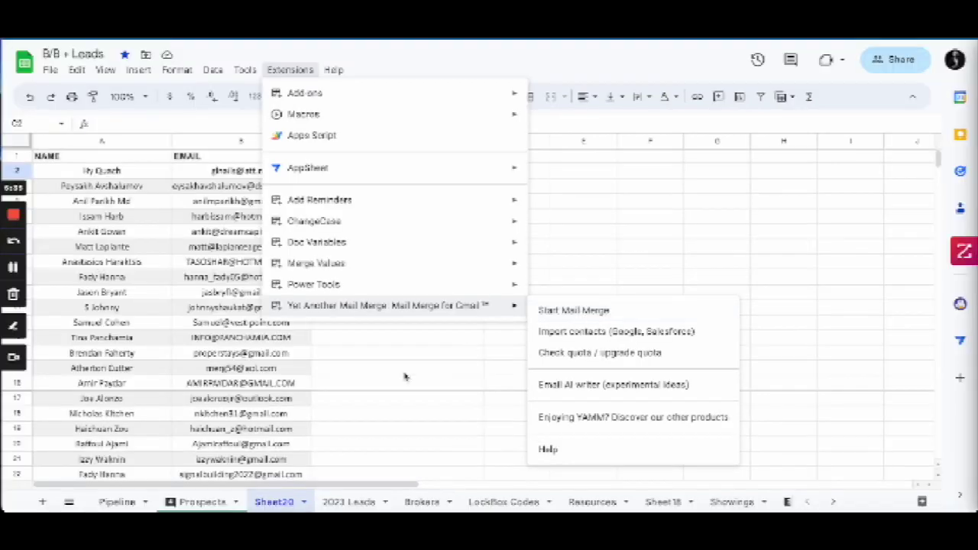
click(405, 376)
Clear the surplus names and emails in A50:B176 of Sheet20.
scroll(405, 376, down, 4)
scroll(405, 376, down, 13)
scroll(405, 375, down, 1)
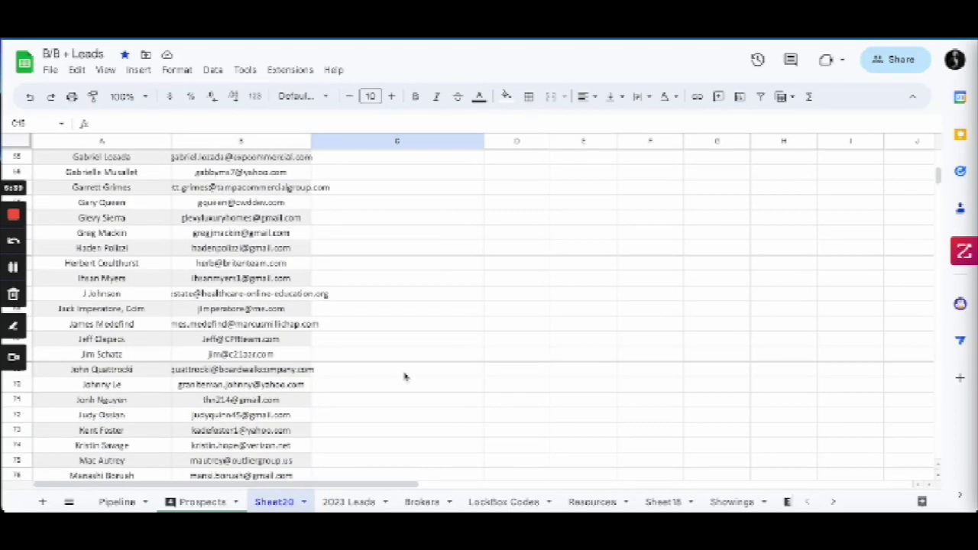
scroll(405, 376, up, 3)
scroll(405, 376, down, 1)
drag(122, 158, 311, 468)
key(Delete)
scroll(257, 471, up, 20)
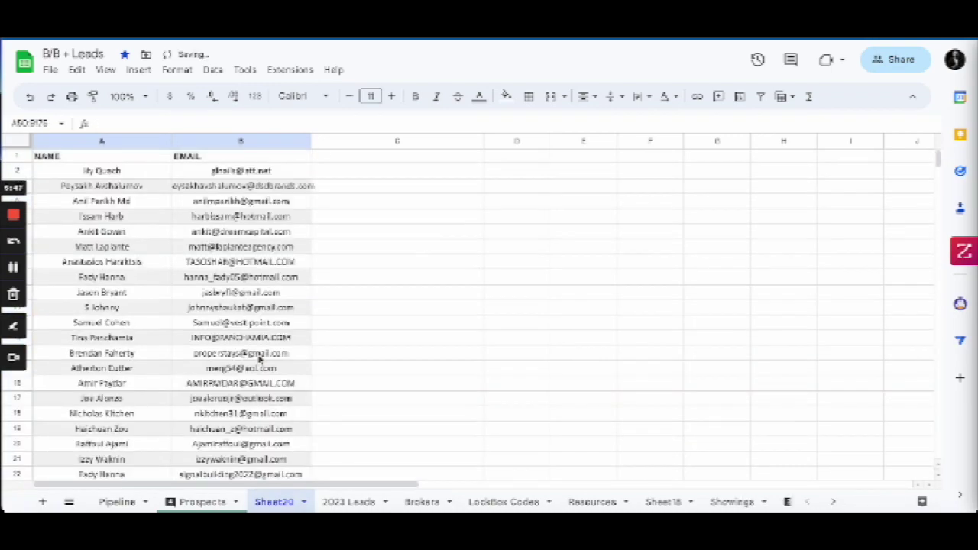
scroll(260, 359, down, 6)
scroll(260, 359, down, 7)
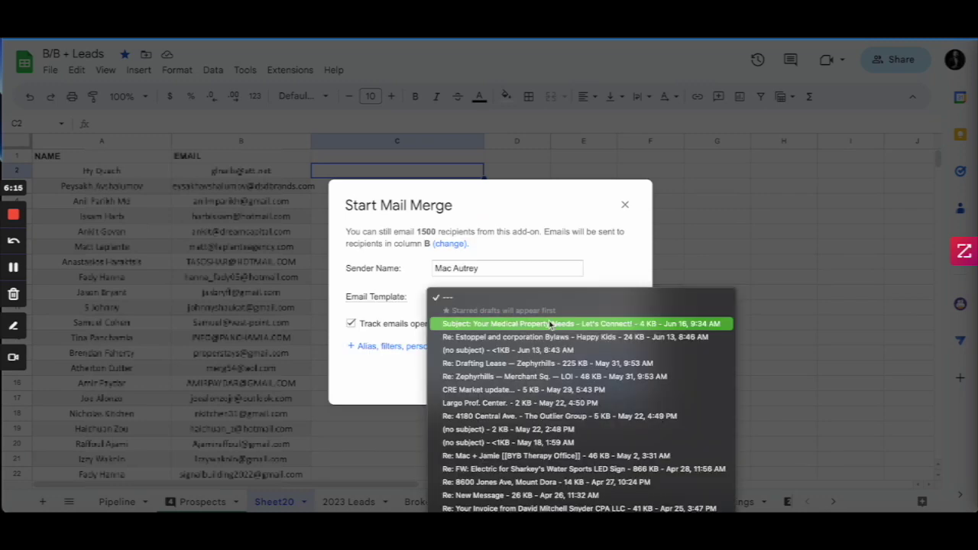
Choose the 'Your Medical Property Needs' draft as the template and send a test email.
click(550, 325)
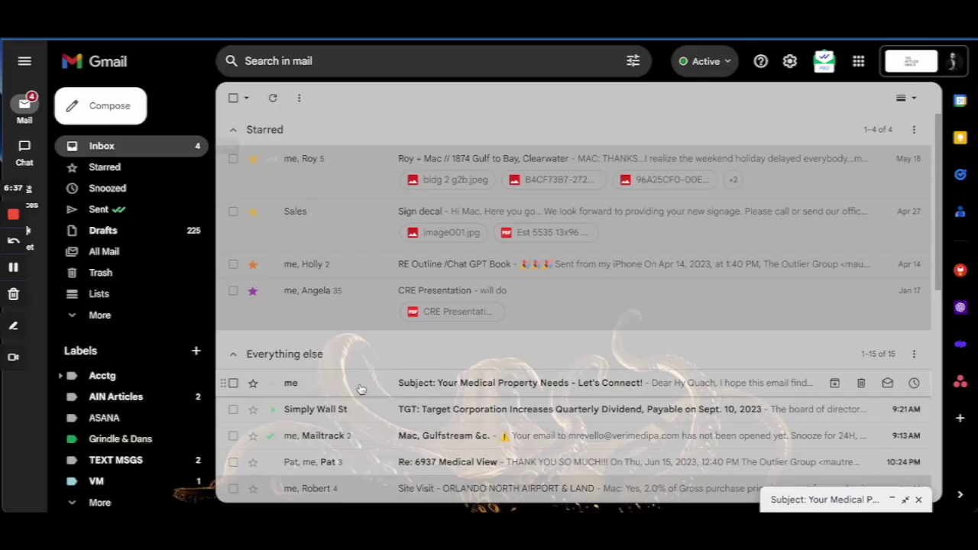
Open the test email and check it greets the prospect by name and shows the phone number.
click(361, 390)
scroll(575, 452, down, 1)
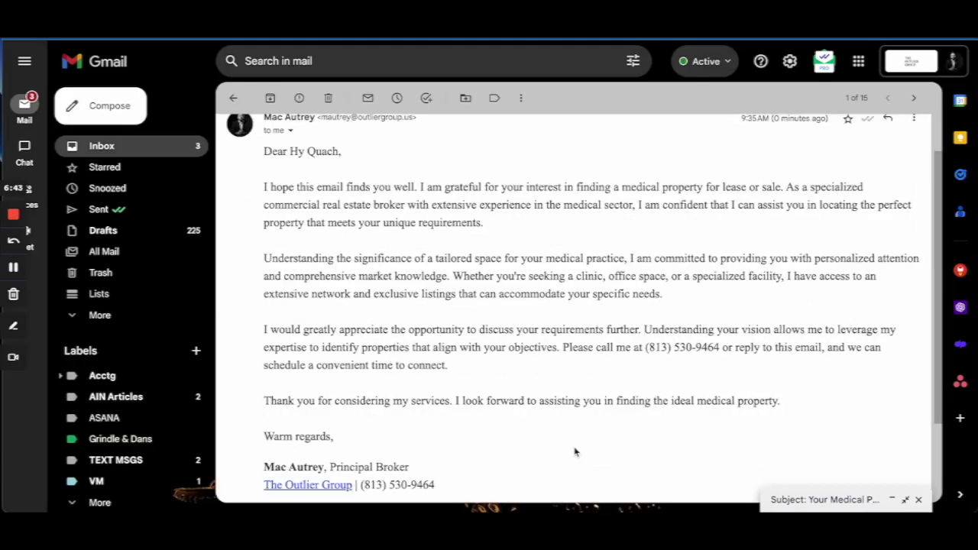
scroll(574, 451, down, 1)
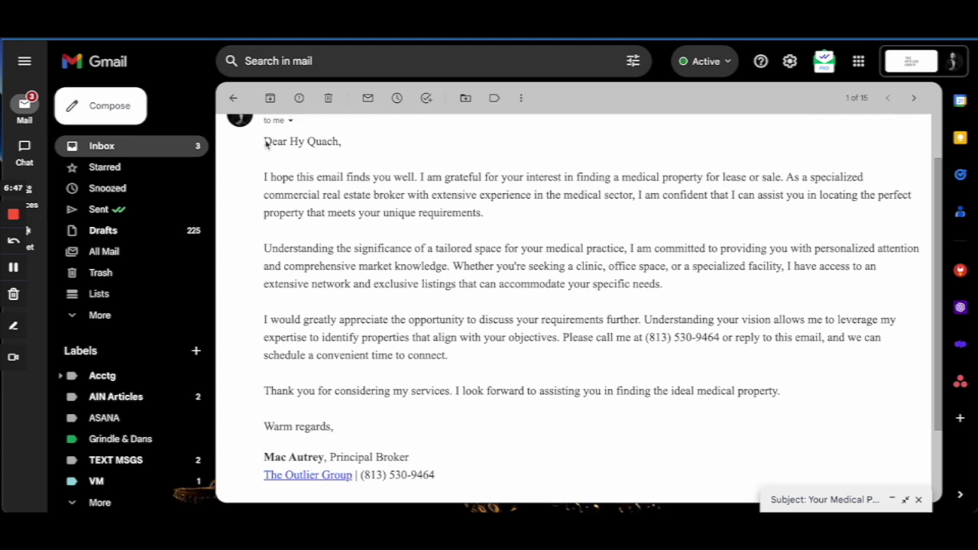
scroll(527, 431, down, 1)
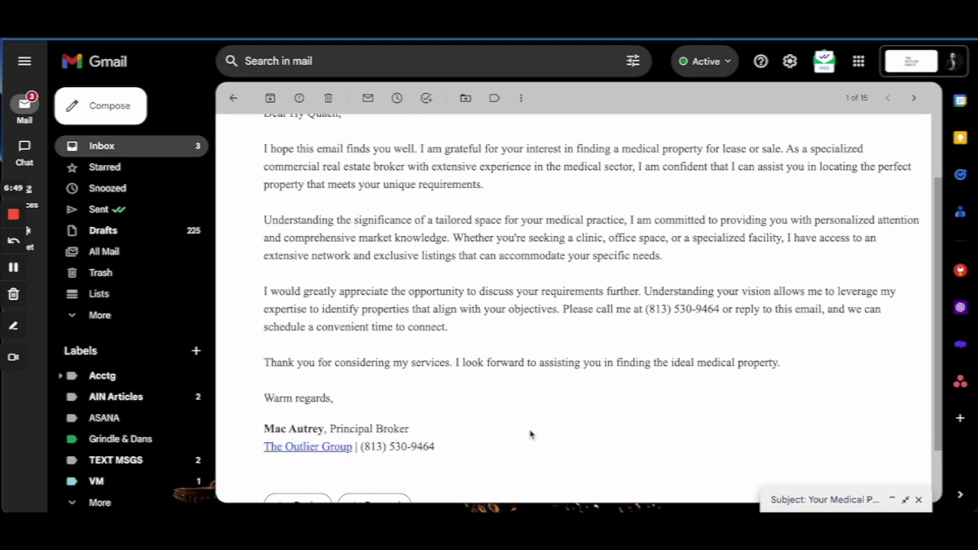
scroll(527, 430, up, 2)
drag(722, 345, 646, 348)
click(516, 424)
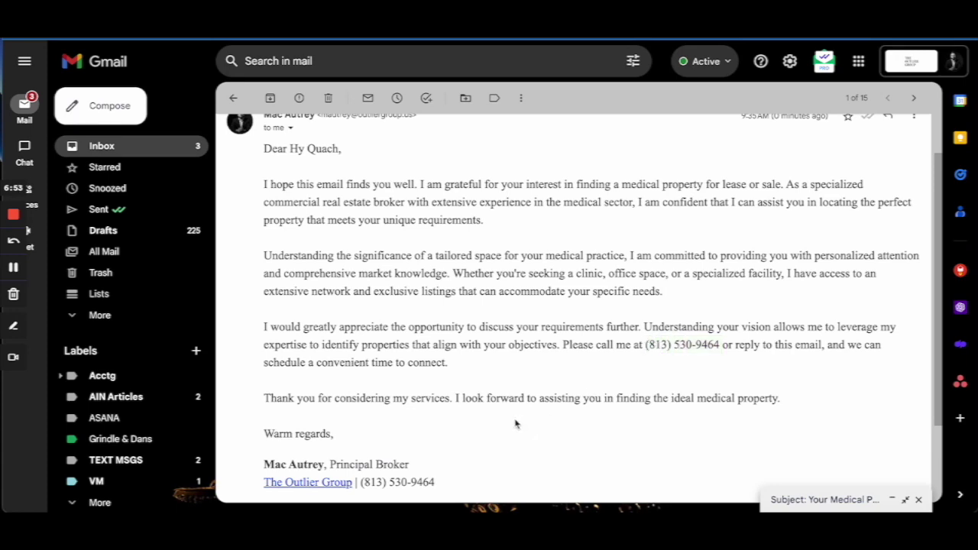
scroll(516, 424, down, 1)
scroll(516, 424, up, 1)
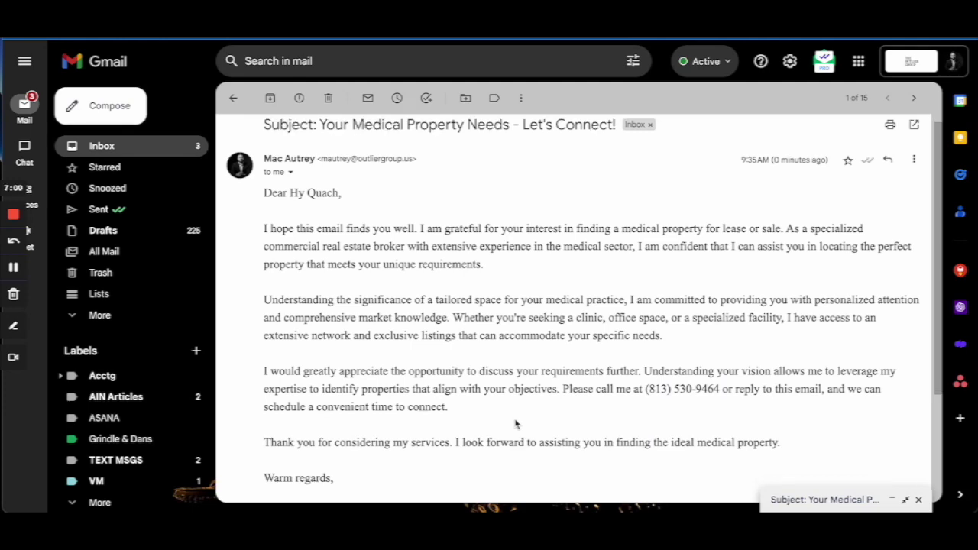
scroll(515, 424, down, 1)
scroll(515, 423, up, 1)
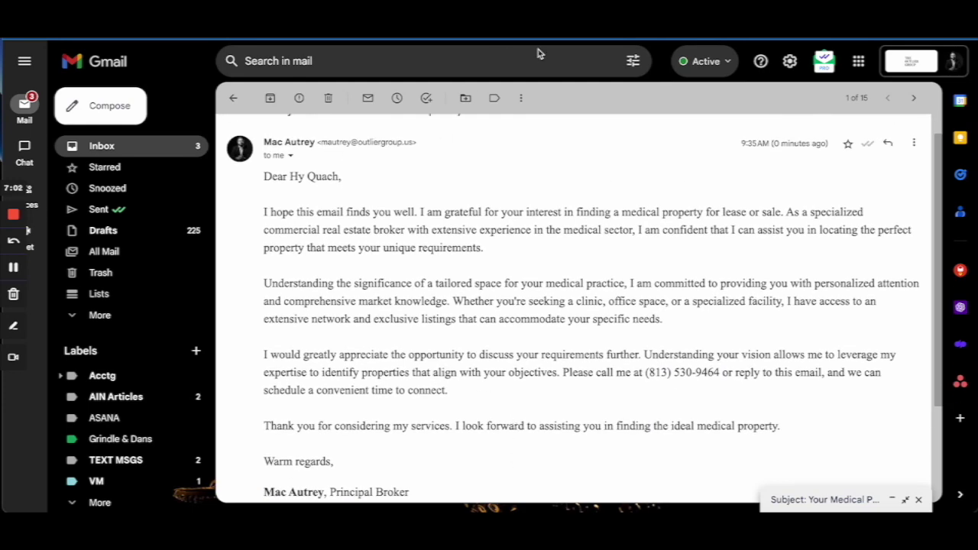